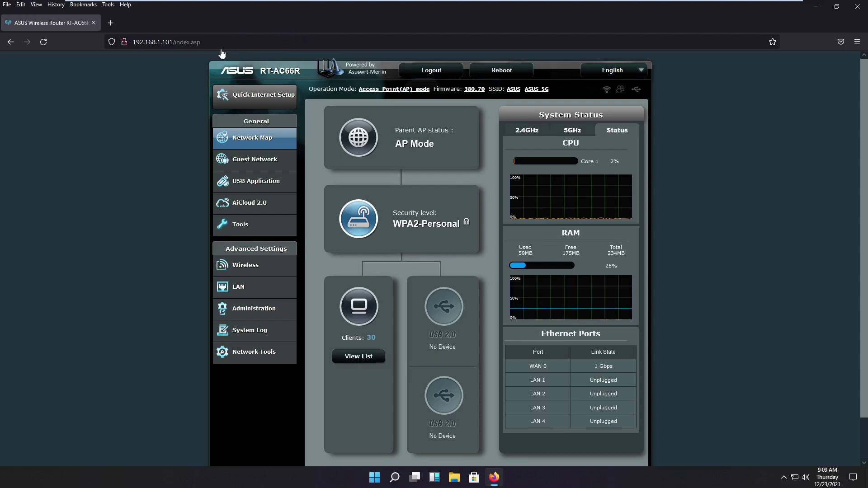
Go to USB Application > Media Services and Servers > Network Place (Samba) Share tab
{"action": "left_click", "coordinate": [250, 182]}
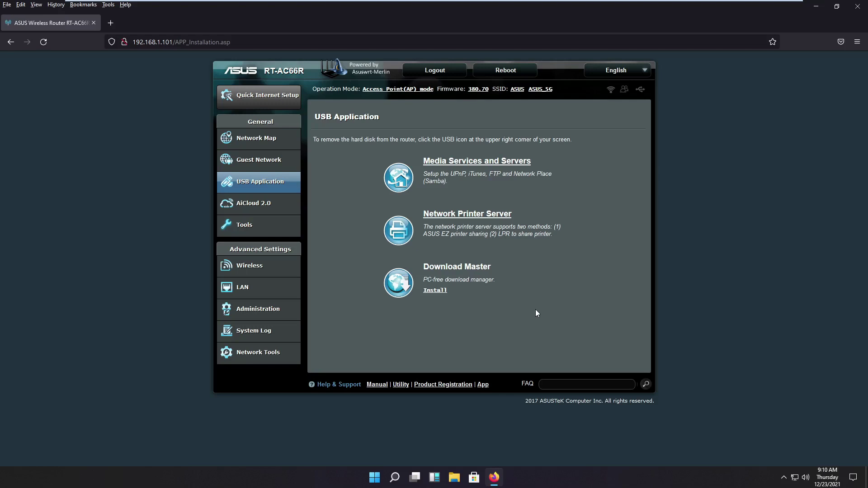
{"action": "left_click", "coordinate": [453, 162]}
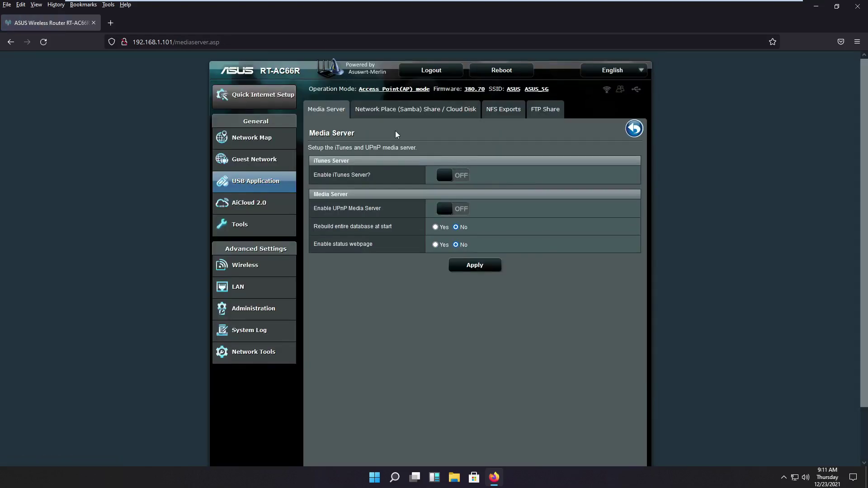
{"action": "left_click", "coordinate": [415, 110]}
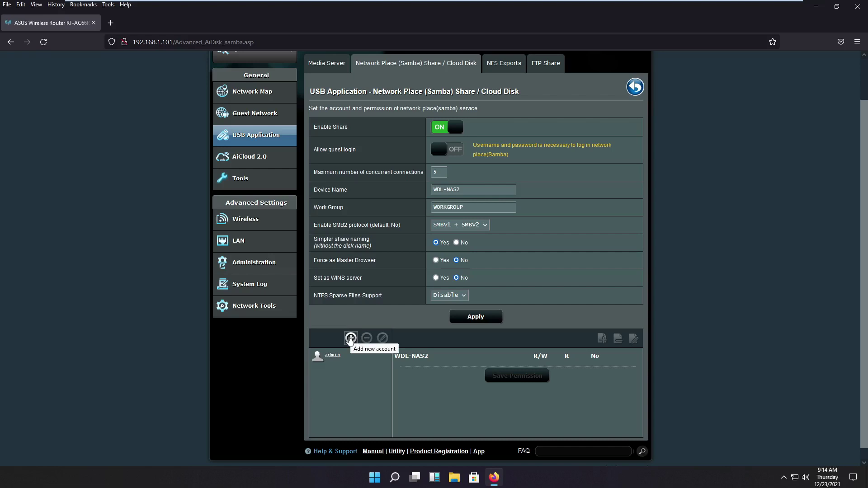
Add Samba share account user1 with its password, declining the browser's offer to save it
{"action": "left_click", "coordinate": [350, 338]}
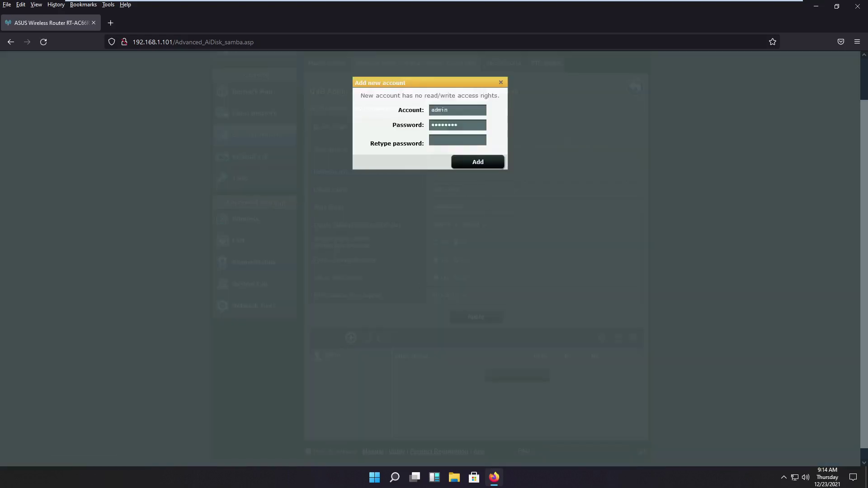
{"action": "double_click", "coordinate": [457, 109]}
{"action": "key", "text": "BackSpace"}
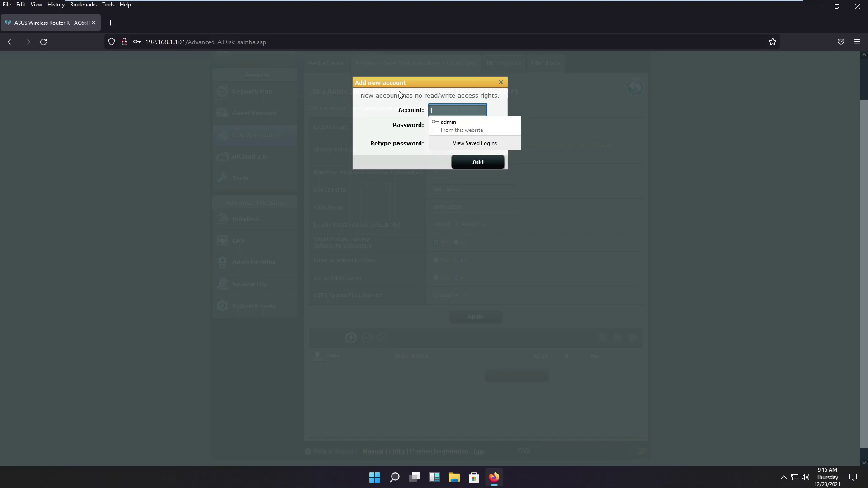
{"action": "type", "text": "user1"}
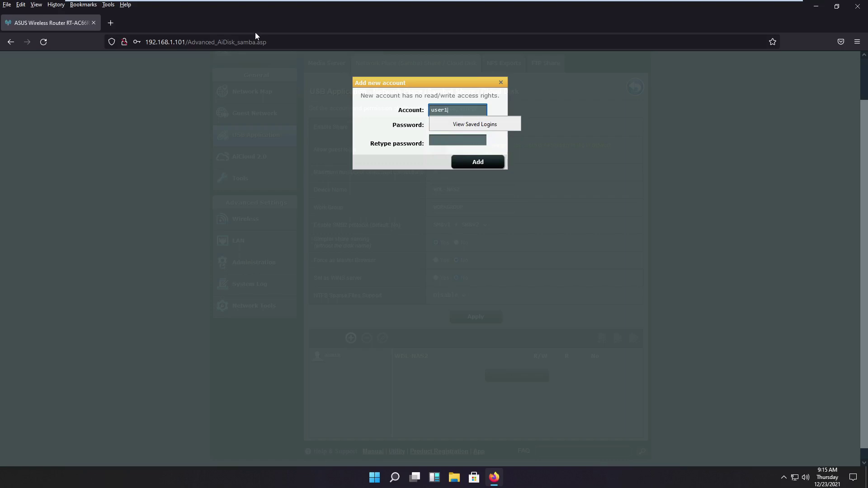
{"action": "key", "text": "Tab"}
{"action": "type", "text": "******"}
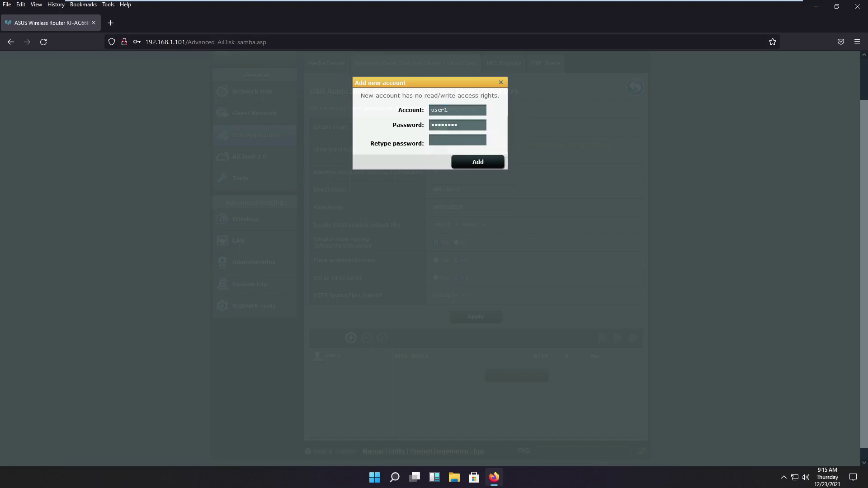
{"action": "key", "text": "Tab"}
{"action": "type", "text": "*"}
{"action": "left_click", "coordinate": [481, 164]}
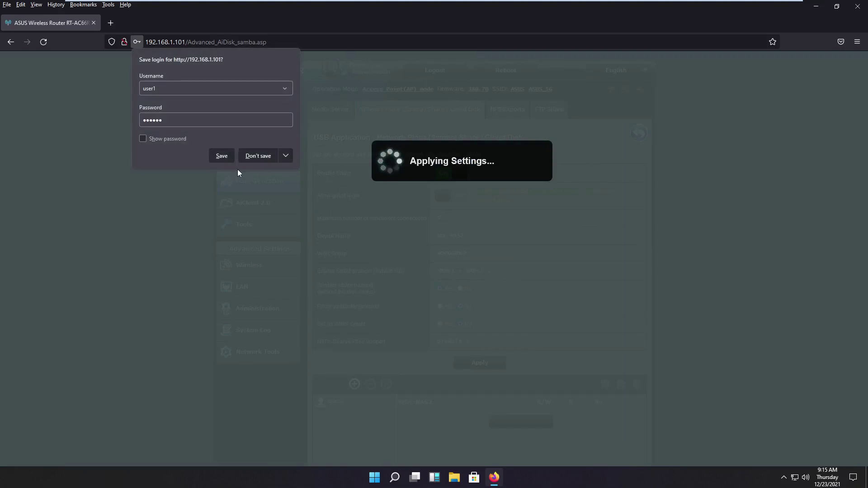
{"action": "left_click", "coordinate": [260, 156]}
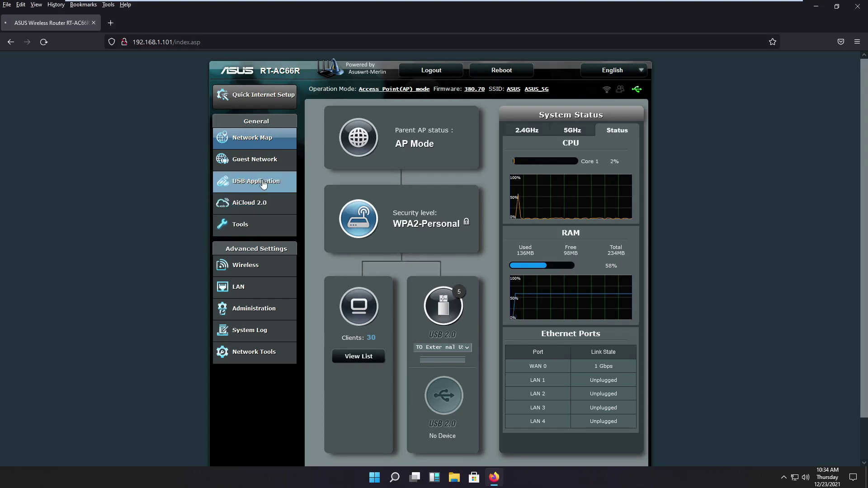
Reopen the Samba share page and scroll to the drives listed under WDL-NAS2
{"action": "left_click", "coordinate": [264, 183]}
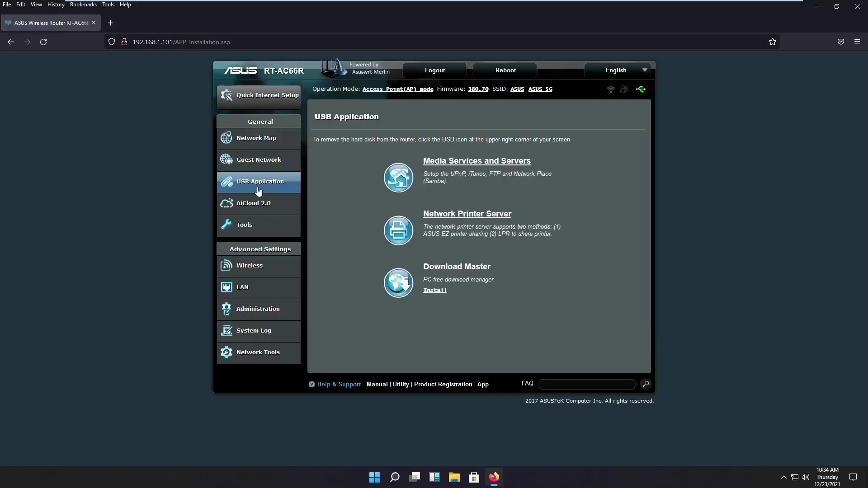
{"action": "left_click", "coordinate": [475, 163]}
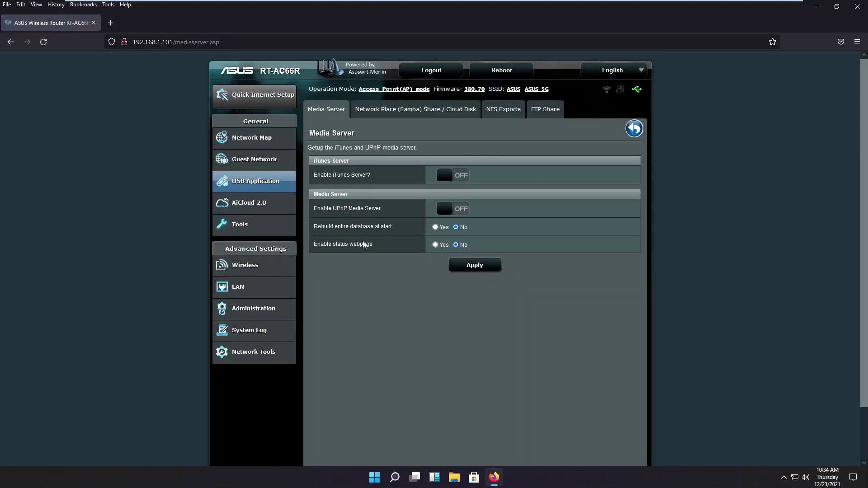
{"action": "left_click", "coordinate": [382, 112]}
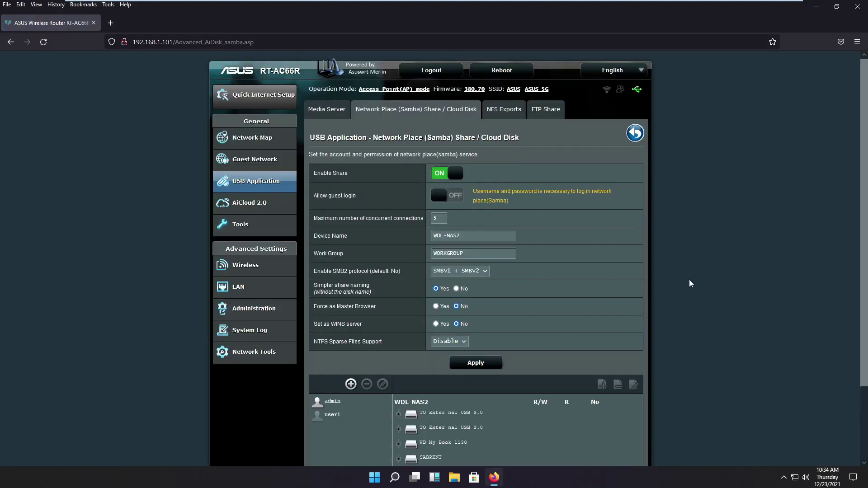
{"action": "scroll", "coordinate": [690, 283], "scroll_direction": "down", "scroll_amount": 1}
{"action": "scroll", "coordinate": [686, 284], "scroll_direction": "up", "scroll_amount": 1}
{"action": "scroll", "coordinate": [688, 283], "scroll_direction": "down", "scroll_amount": 1}
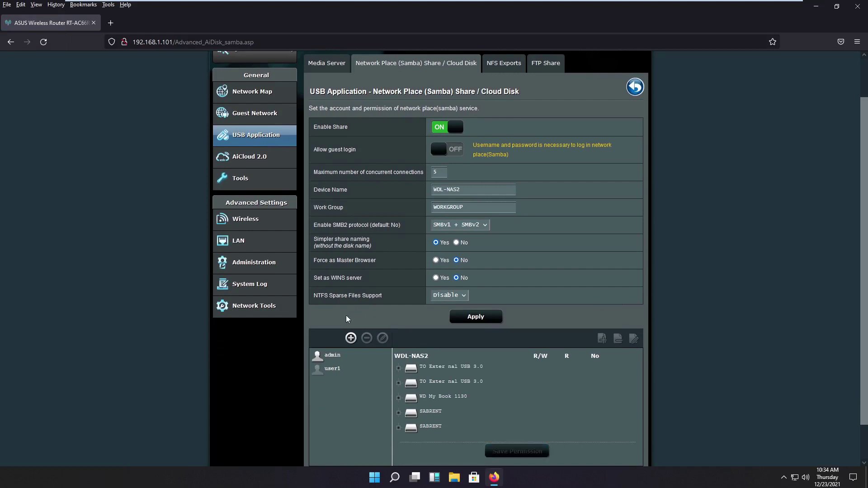
Add a shared folder named Vol3 under Disk3 on the first external USB drive
{"action": "left_click", "coordinate": [398, 369]}
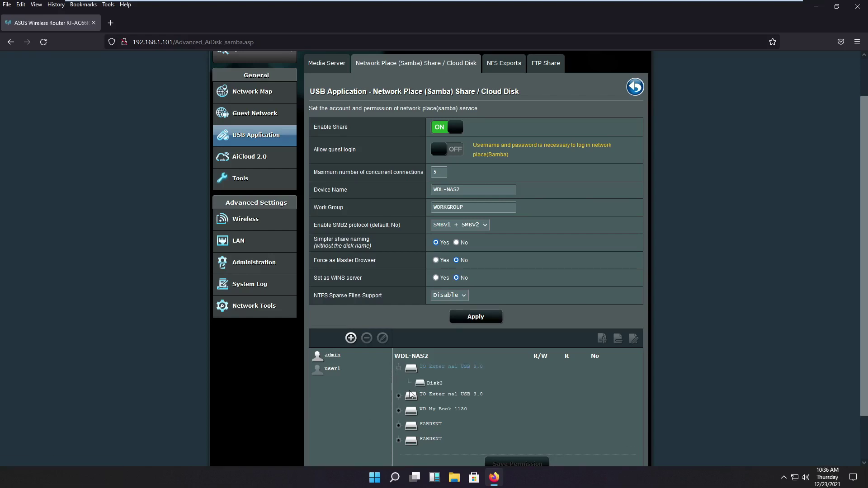
{"action": "left_click", "coordinate": [432, 384]}
{"action": "left_click", "coordinate": [603, 339]}
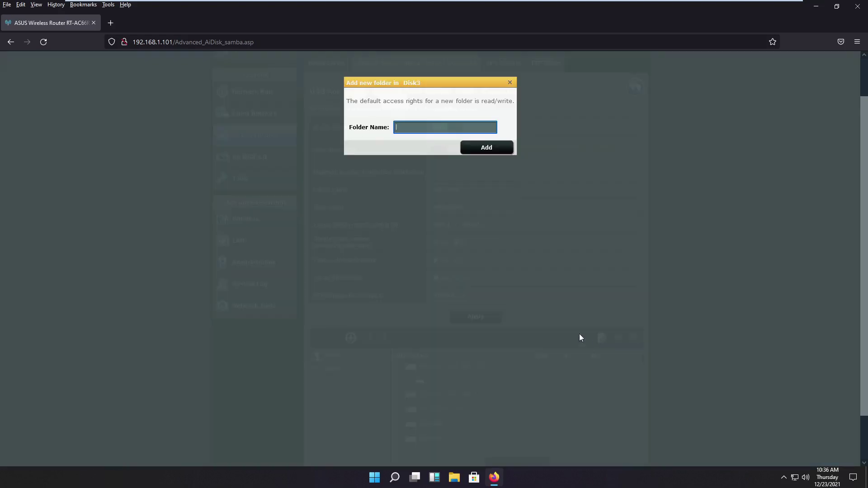
{"action": "key", "text": "Down"}
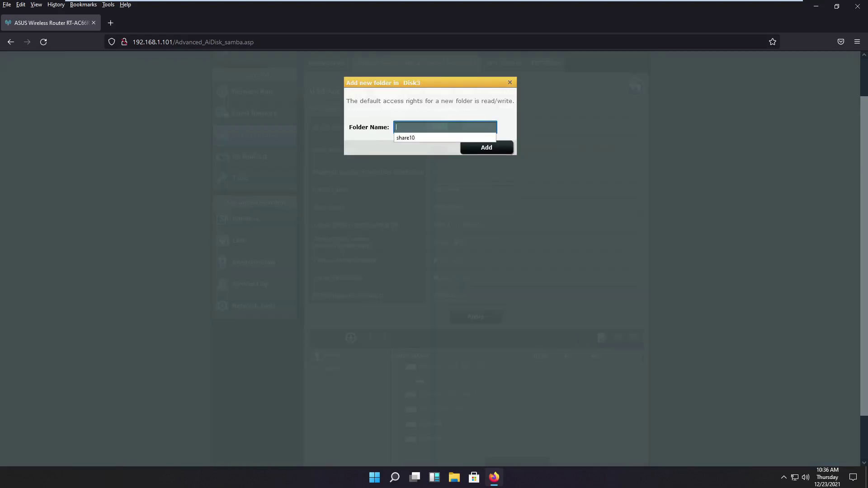
{"action": "type", "text": "Vol3"}
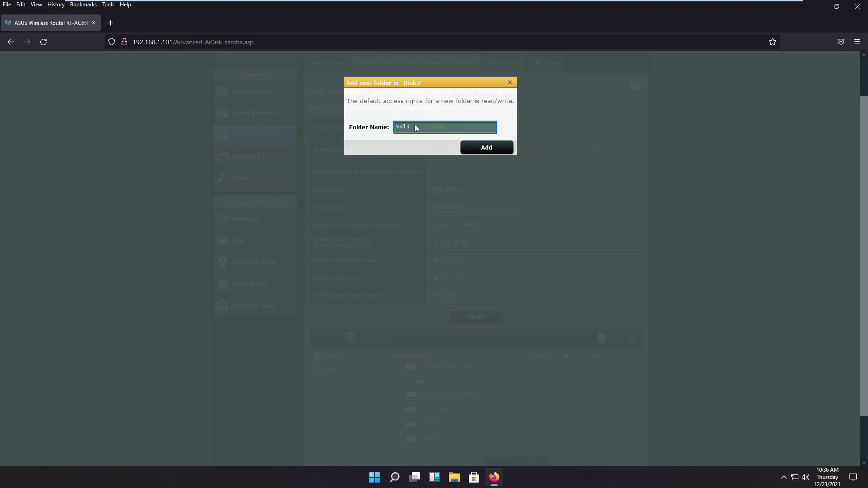
{"action": "left_click", "coordinate": [493, 148]}
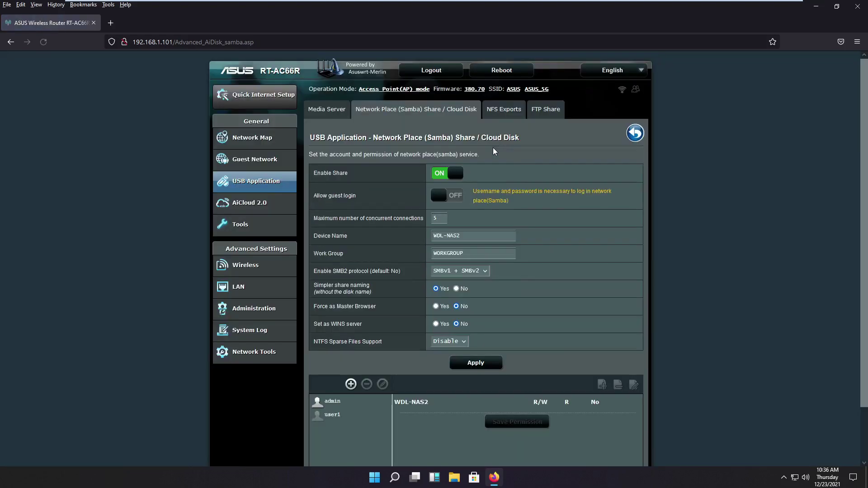
Give user1 R/W access to the Vol3 folder in Disk3 and save the permissions
{"action": "scroll", "coordinate": [600, 321], "scroll_direction": "down", "scroll_amount": 2}
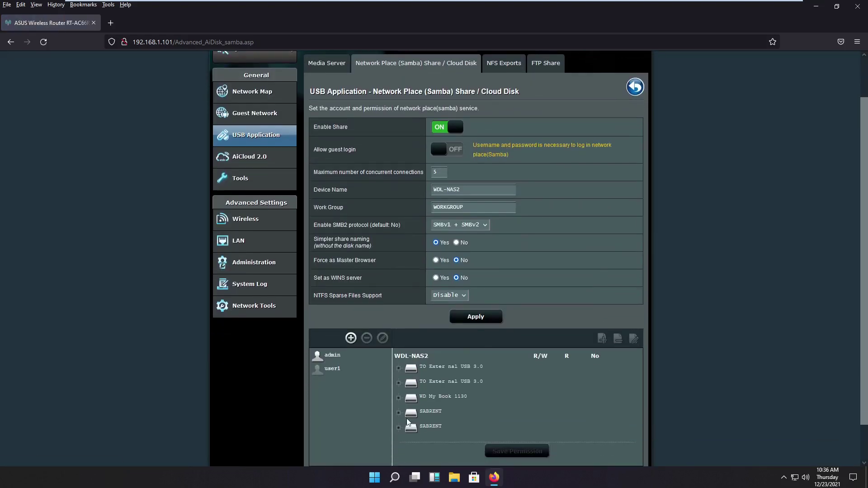
{"action": "left_click", "coordinate": [399, 369]}
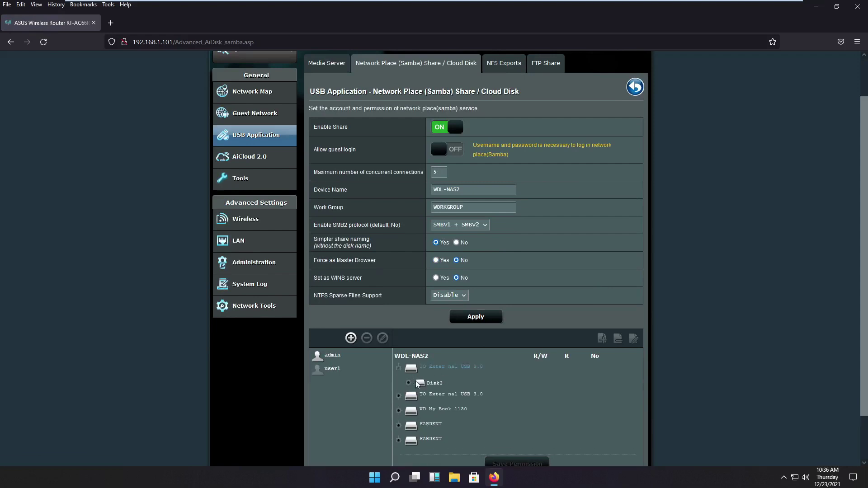
{"action": "left_click", "coordinate": [409, 384]}
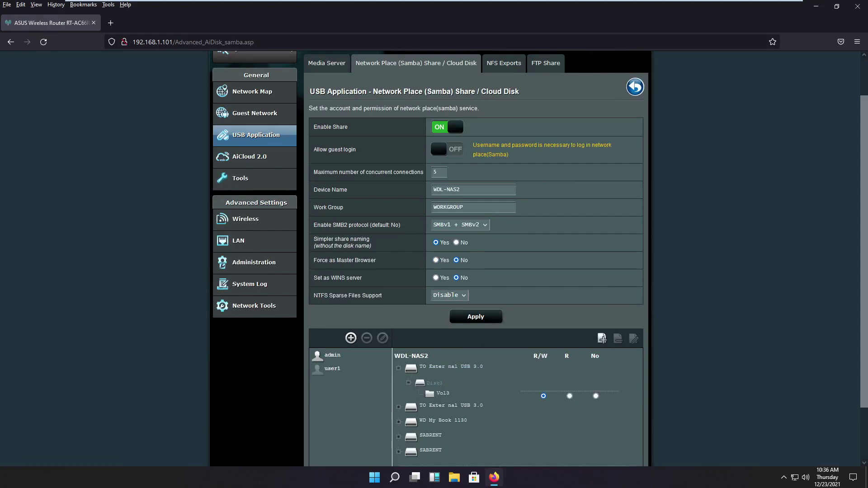
{"action": "left_click", "coordinate": [430, 395]}
{"action": "left_click", "coordinate": [328, 369]}
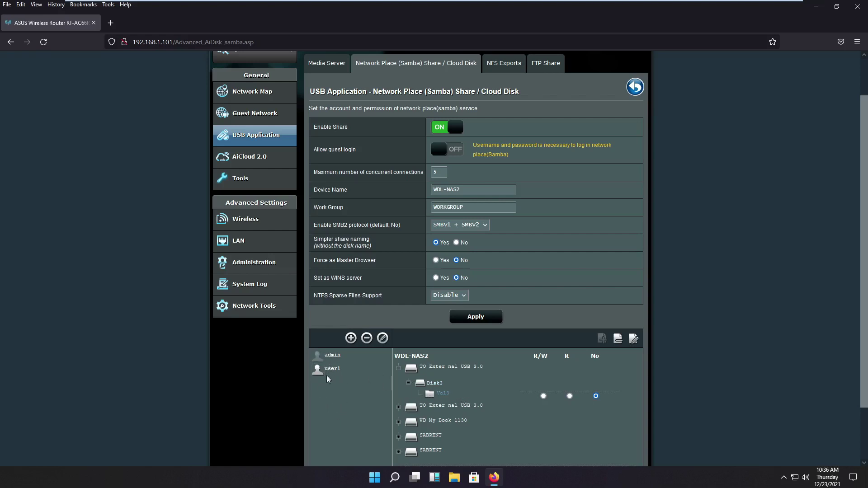
{"action": "left_click", "coordinate": [544, 396]}
{"action": "scroll", "coordinate": [481, 385], "scroll_direction": "down", "scroll_amount": 3}
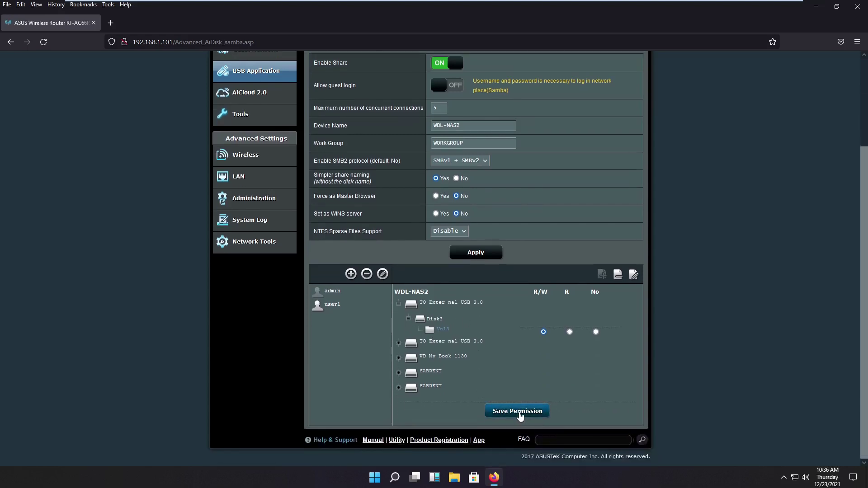
{"action": "left_click", "coordinate": [519, 412]}
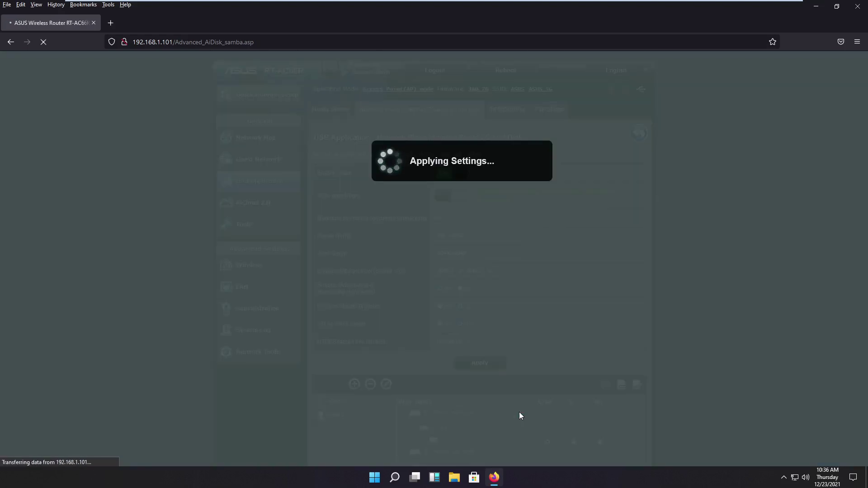
{"action": "scroll", "coordinate": [425, 432], "scroll_direction": "down", "scroll_amount": 3}
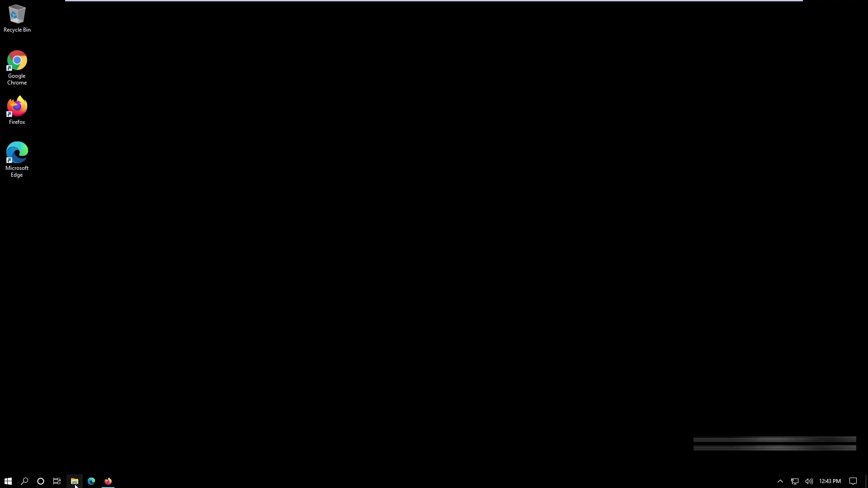
Open File Explorer and browse to the router share at \\192.168.1.101
{"action": "left_click", "coordinate": [75, 482]}
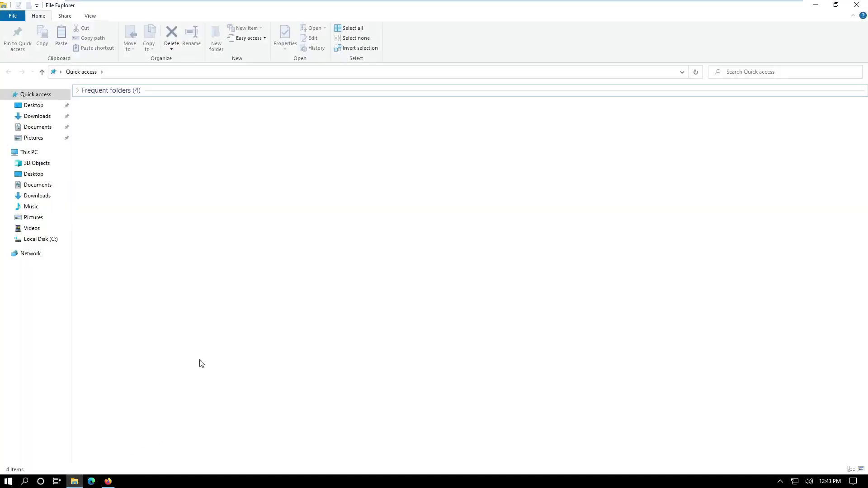
{"action": "left_click", "coordinate": [117, 72]}
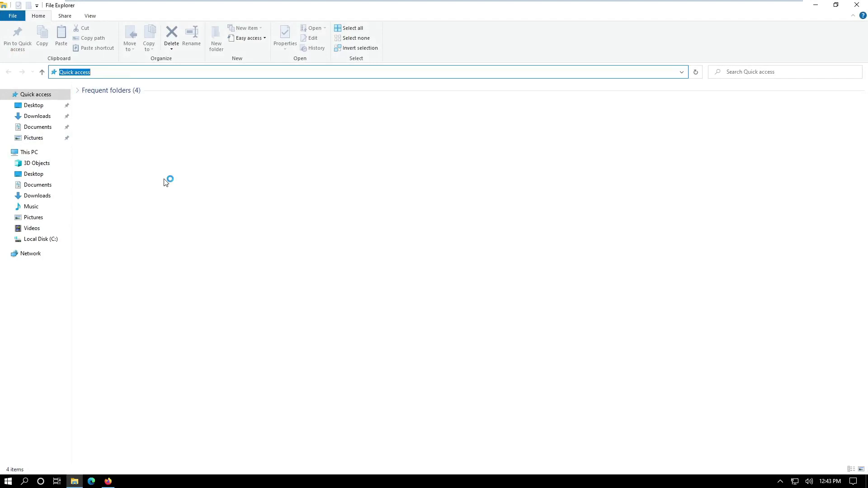
{"action": "key", "text": "BackSpace"}
{"action": "type", "text": "\\\\"}
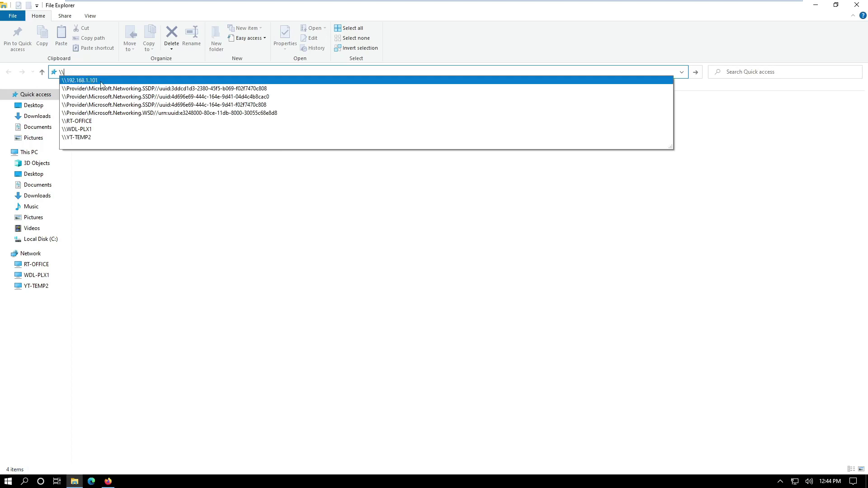
{"action": "left_click", "coordinate": [101, 84]}
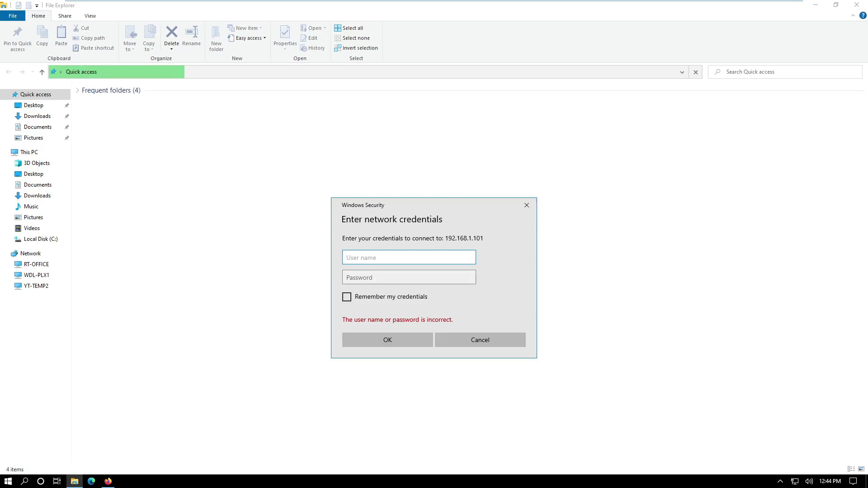
Sign in to 192.168.1.101 as user1 with the account password
{"action": "type", "text": "user"}
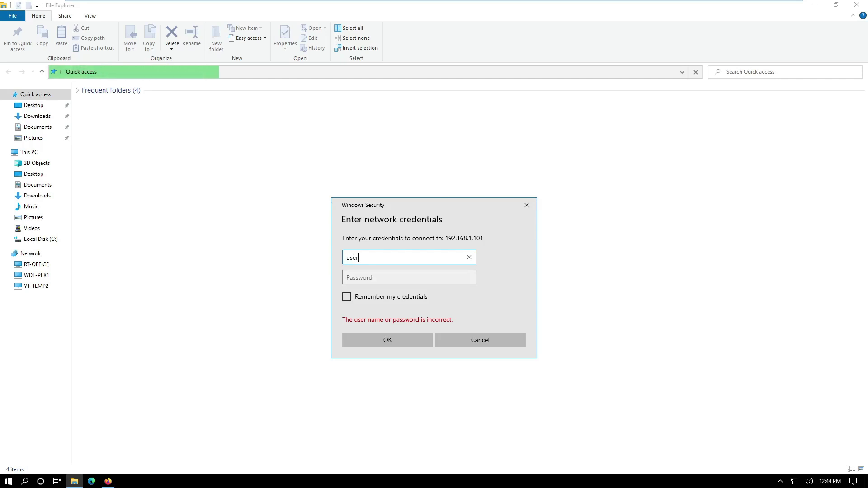
{"action": "type", "text": "1"}
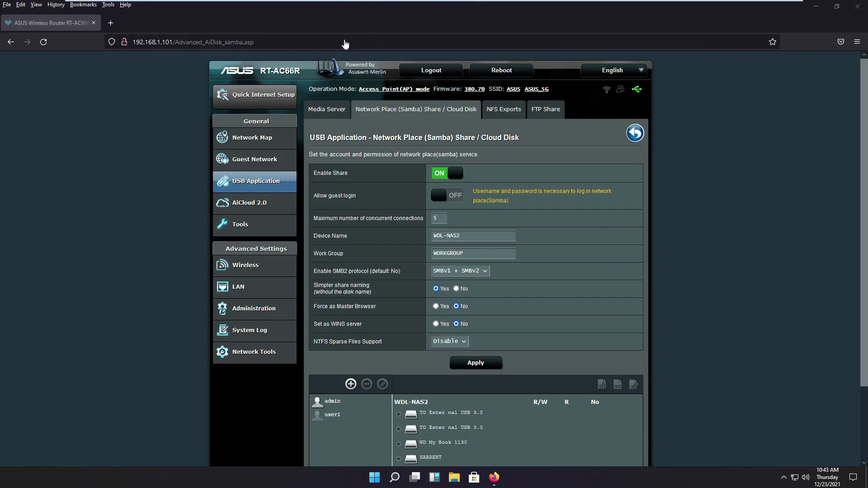
{"action": "left_click", "coordinate": [512, 8]}
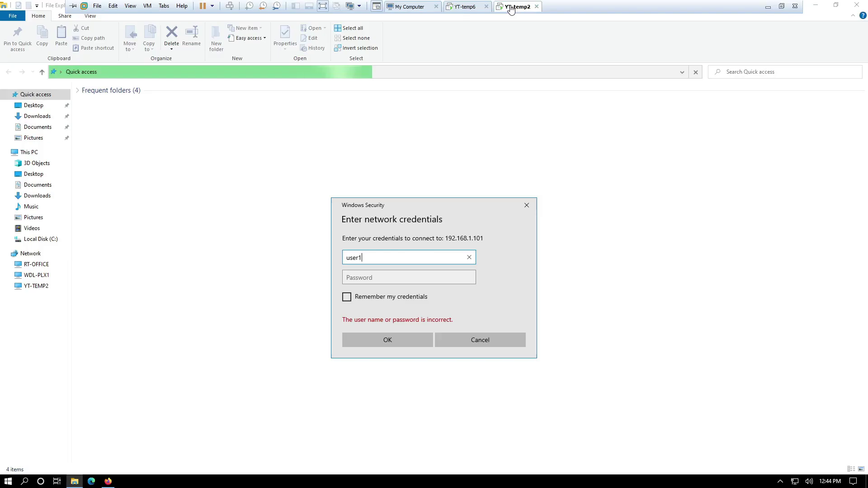
{"action": "left_click", "coordinate": [366, 282]}
{"action": "type", "text": "**"}
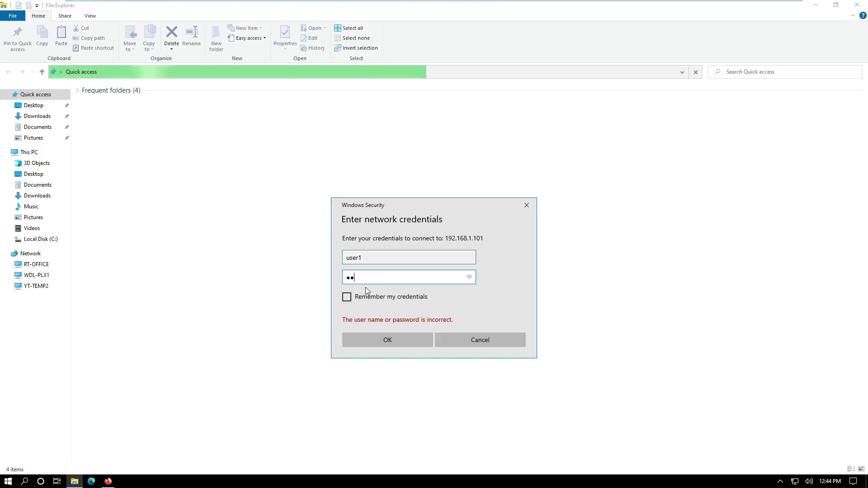
{"action": "type", "text": "****"}
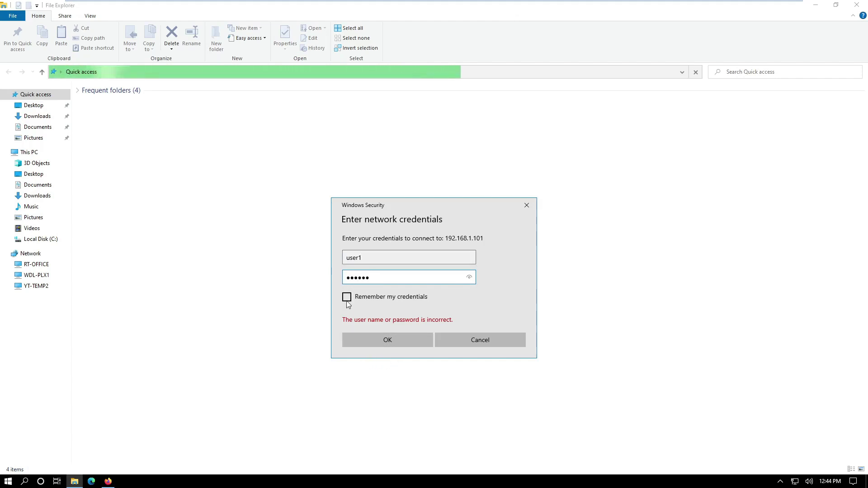
{"action": "left_click", "coordinate": [381, 341]}
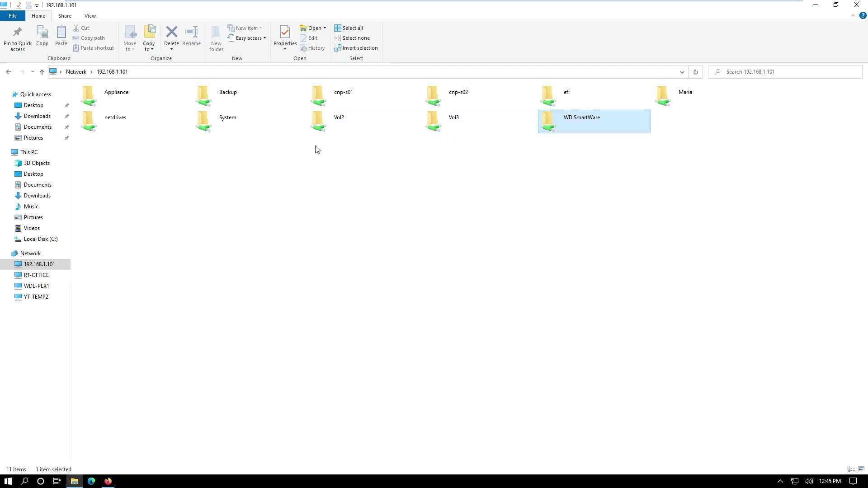
Open the Vol2 share and restore the File Explorer window, moving it left
{"action": "left_click", "coordinate": [324, 126]}
{"action": "double_click", "coordinate": [329, 127]}
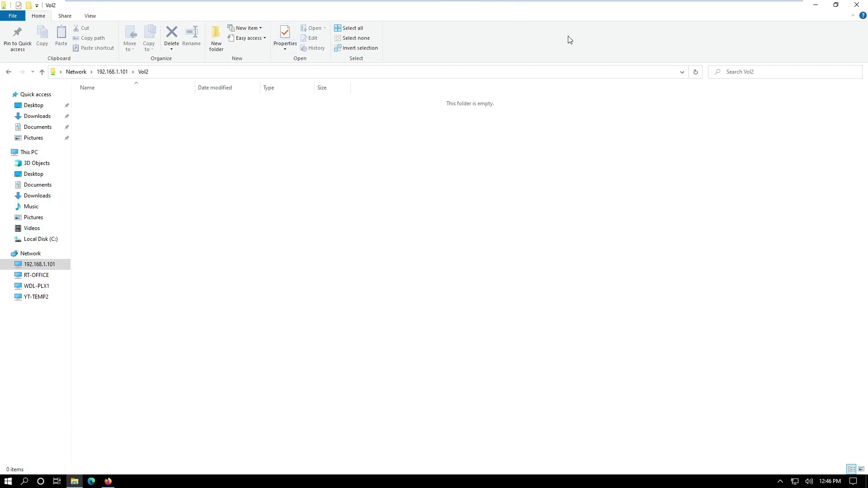
{"action": "double_click", "coordinate": [566, 6]}
{"action": "left_click_drag", "start_coordinate": [515, 52], "coordinate": [295, 74]}
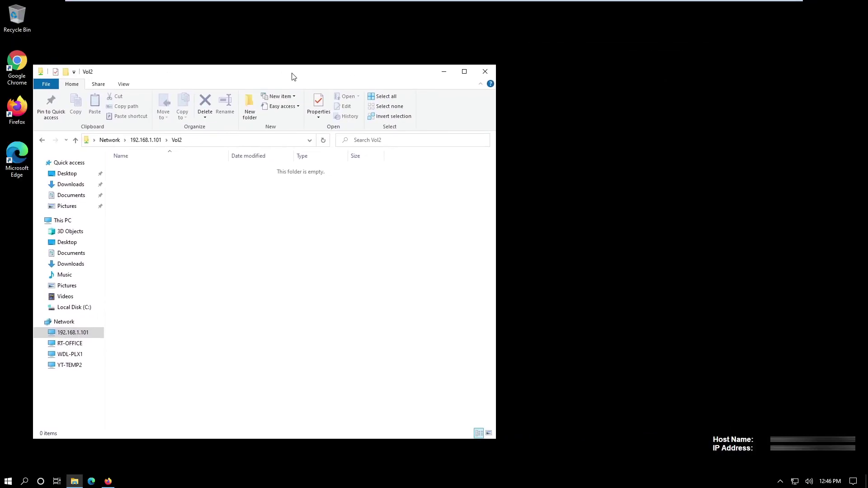
Create a New Text Document in Vol2, then go back to the share list
{"action": "right_click", "coordinate": [245, 205]}
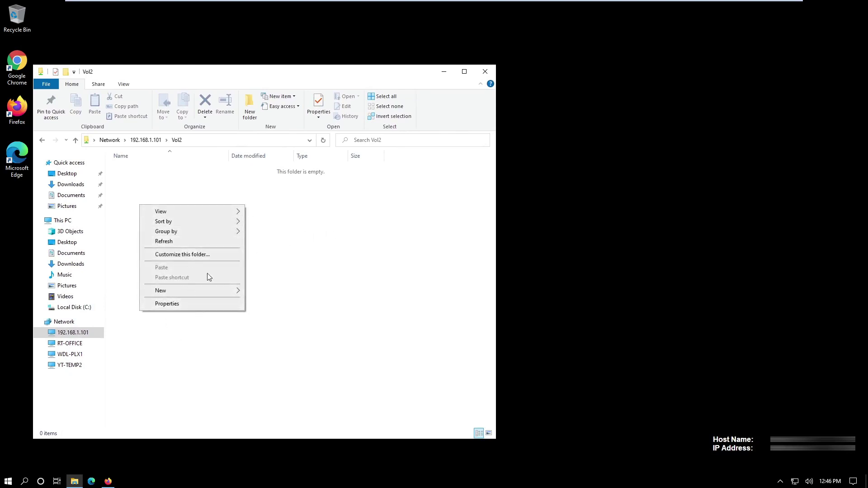
{"action": "mouse_move", "coordinate": [210, 292]}
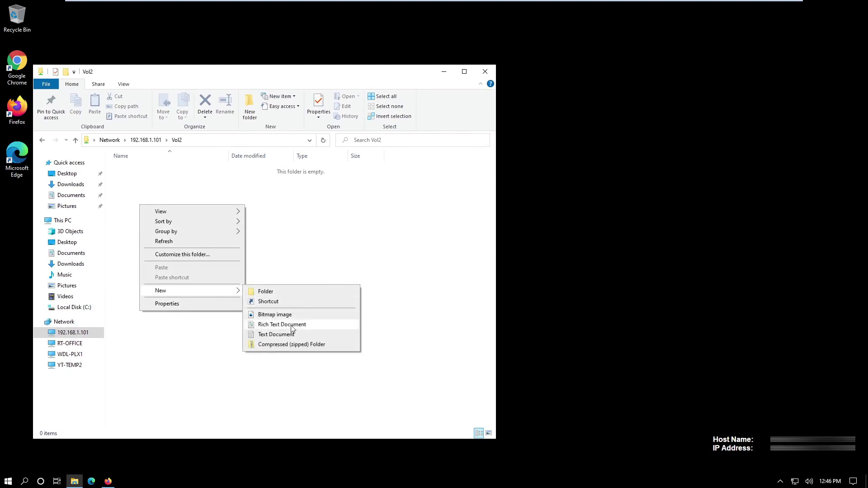
{"action": "left_click", "coordinate": [276, 334]}
{"action": "left_click", "coordinate": [254, 240]}
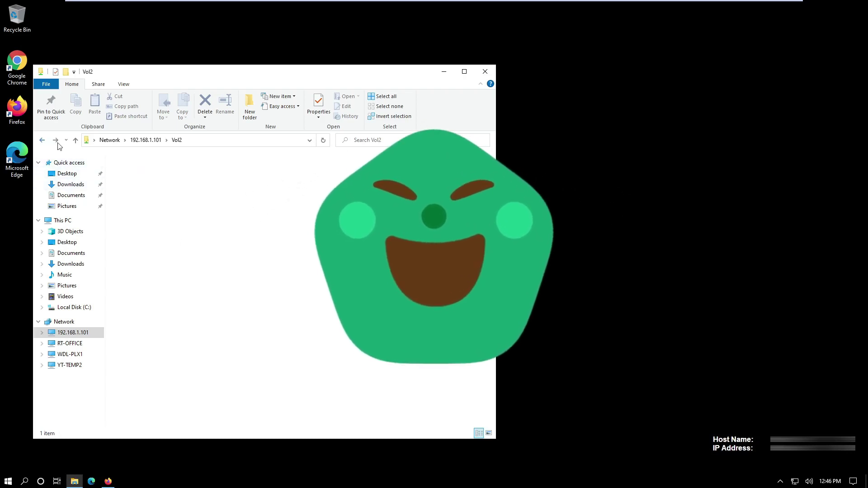
{"action": "key", "text": "alt+Left"}
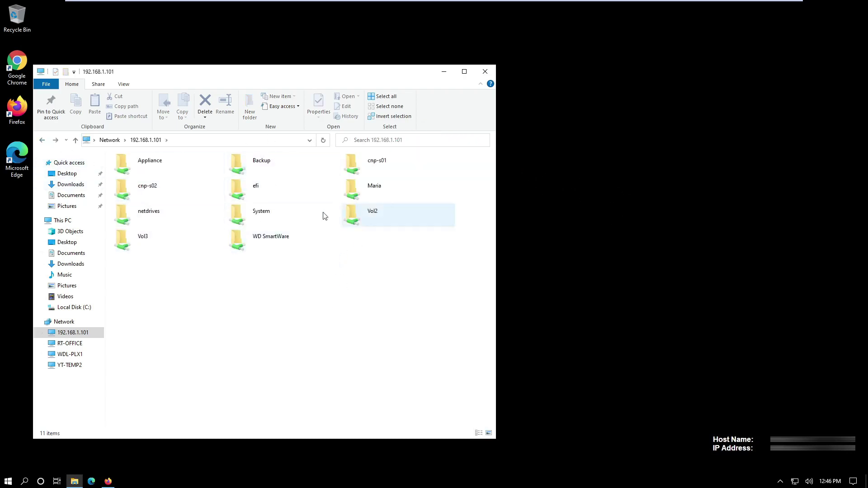
Open Vol3, create a folder named test3 in it, and open test3
{"action": "left_click", "coordinate": [127, 248]}
{"action": "double_click", "coordinate": [126, 248]}
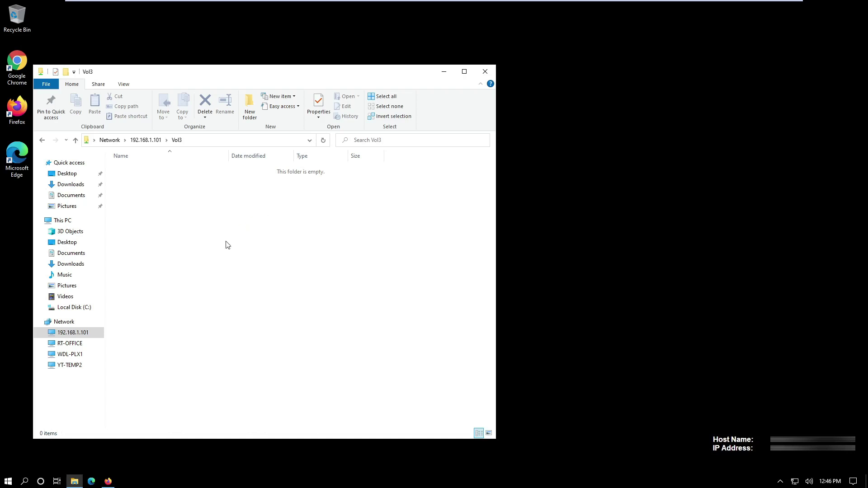
{"action": "key", "text": "shift+F10"}
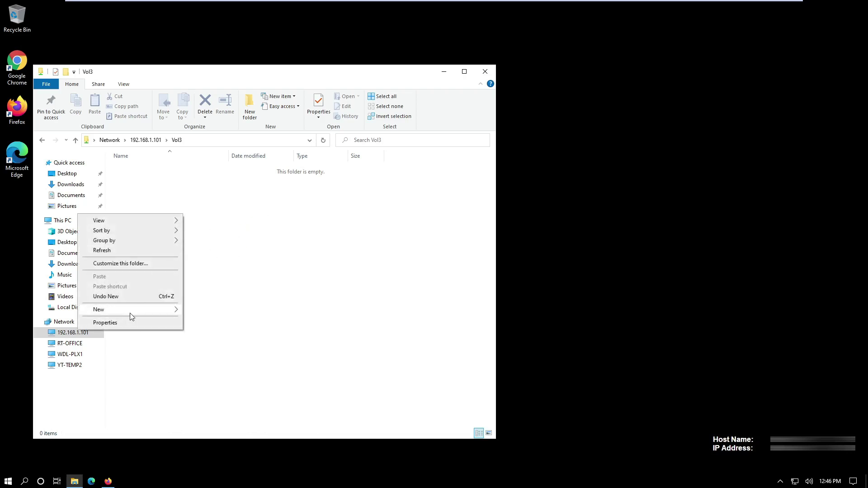
{"action": "mouse_move", "coordinate": [164, 313]}
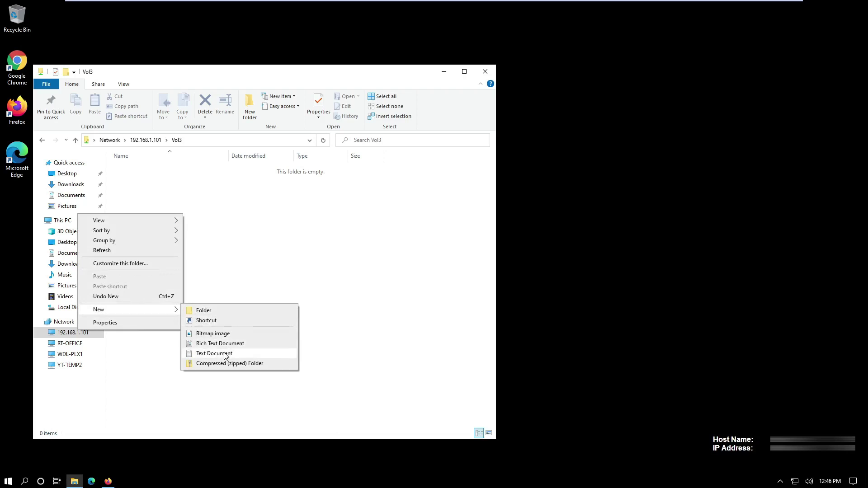
{"action": "left_click", "coordinate": [219, 312]}
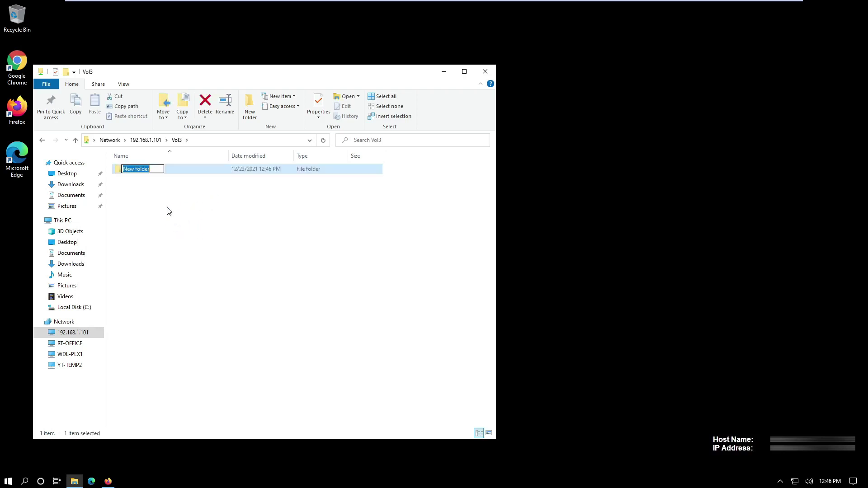
{"action": "type", "text": "test3"}
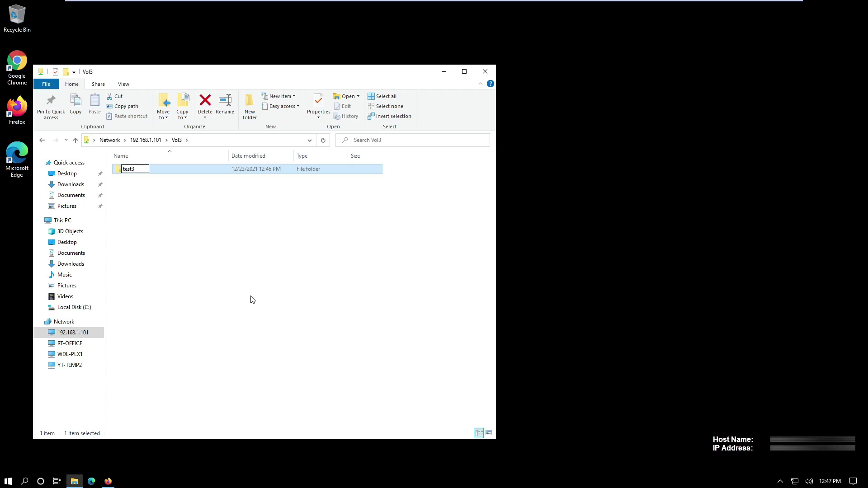
{"action": "left_click", "coordinate": [205, 286]}
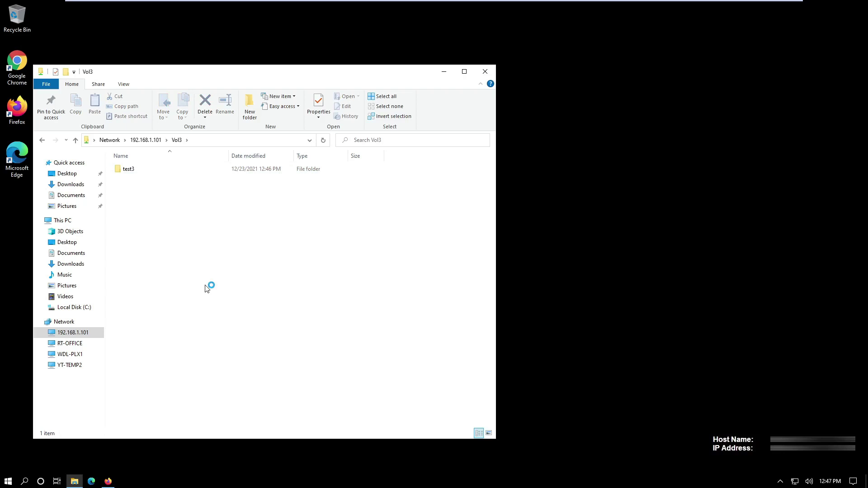
{"action": "double_click", "coordinate": [141, 169]}
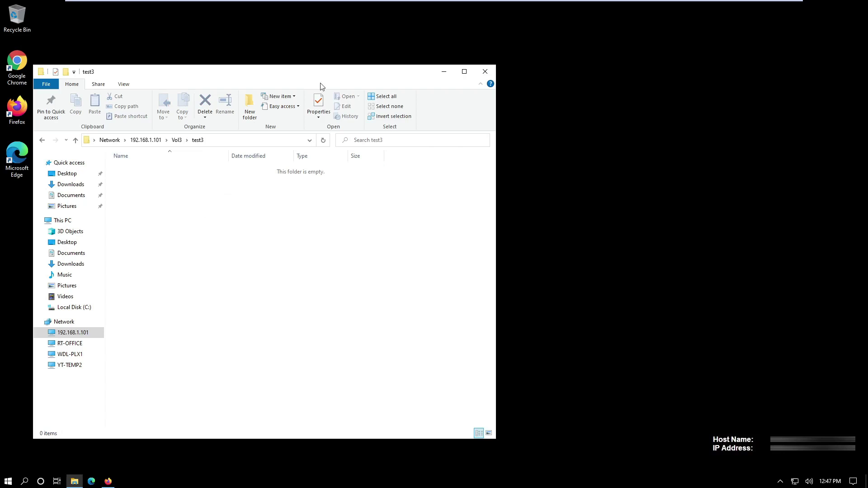
{"action": "left_click", "coordinate": [373, 25]}
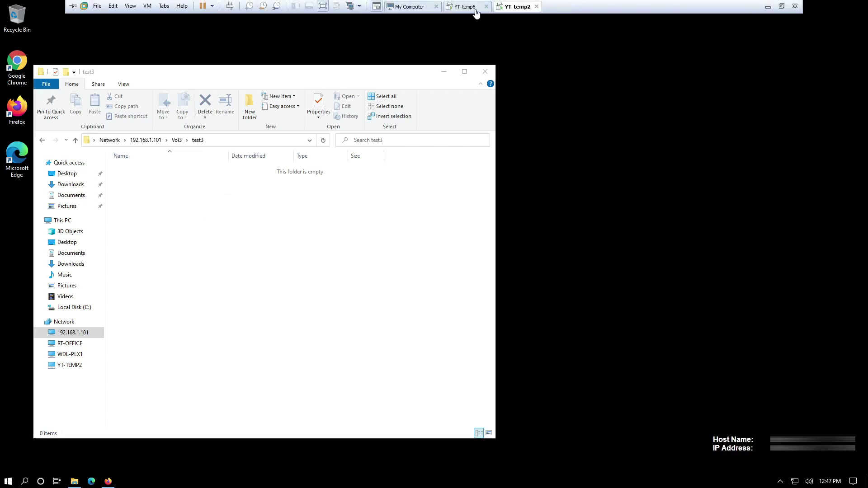
On the router page, expand the first TO External USB 3.0 drive and Disk3 to inspect Vol3's rights
{"action": "left_click", "coordinate": [474, 8]}
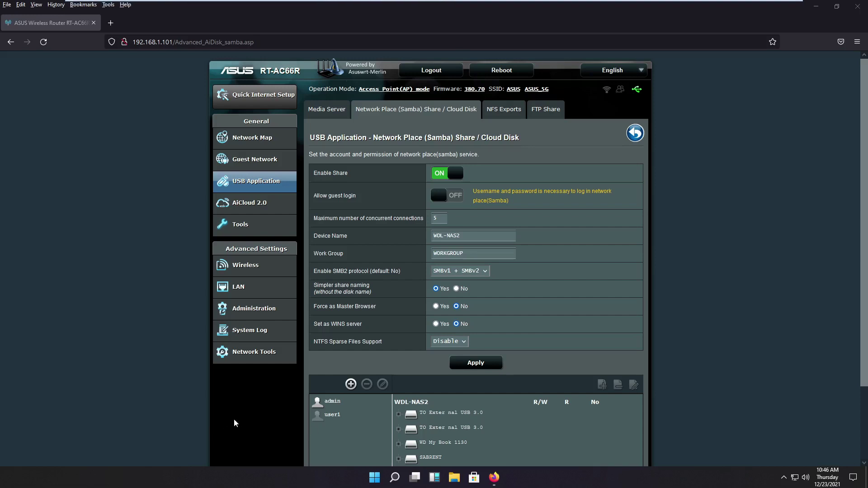
{"action": "scroll", "coordinate": [180, 434], "scroll_direction": "down", "scroll_amount": 3}
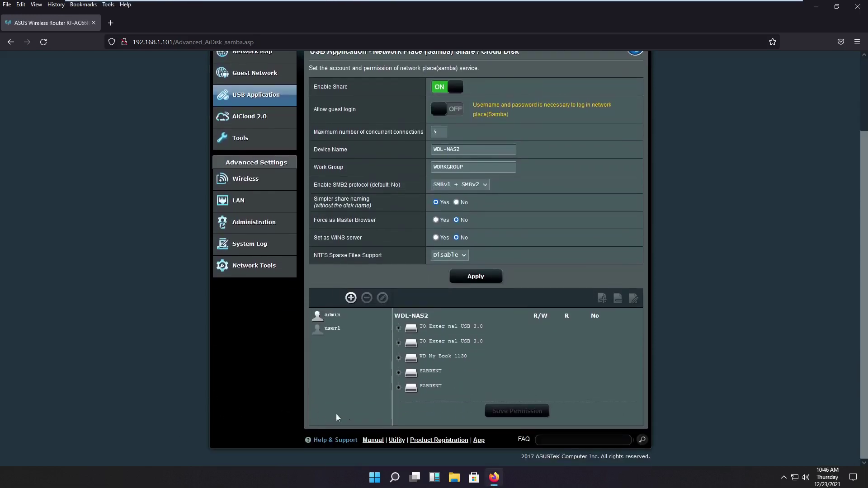
{"action": "left_click", "coordinate": [399, 388]}
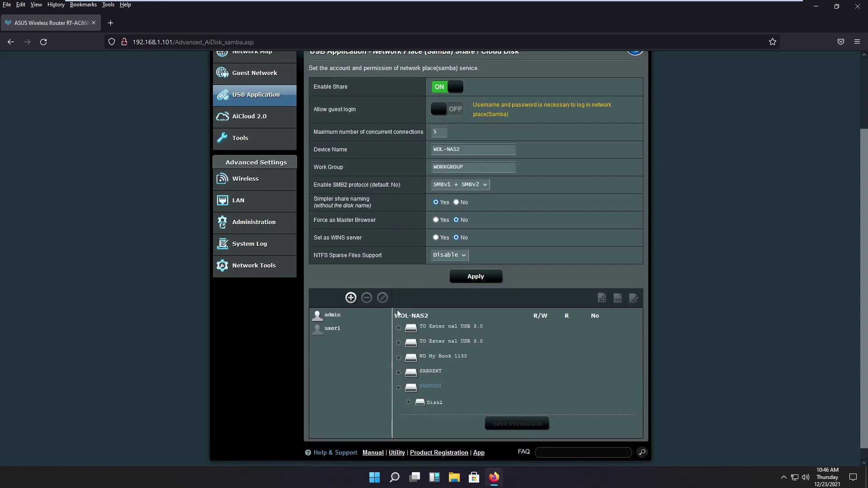
{"action": "left_click", "coordinate": [399, 343]}
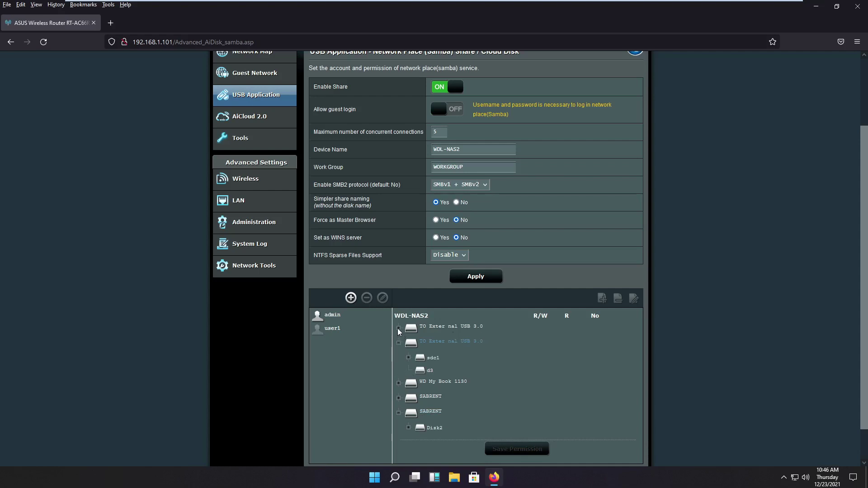
{"action": "left_click", "coordinate": [399, 343]}
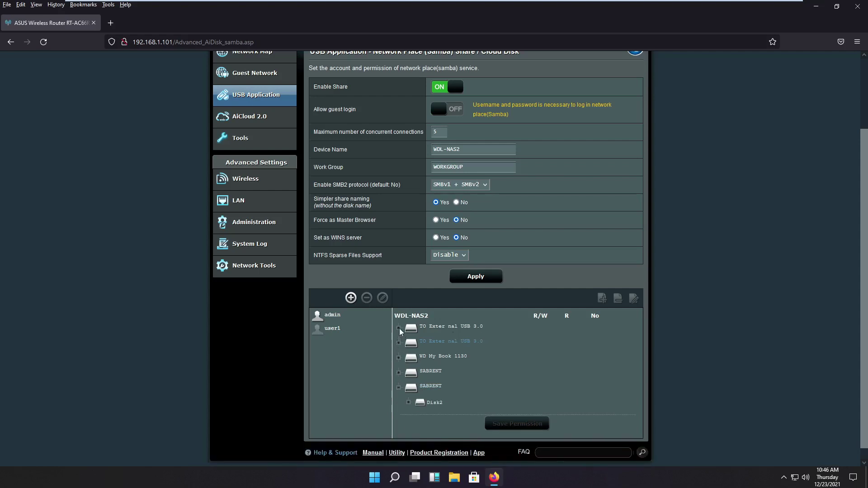
{"action": "left_click", "coordinate": [399, 329]}
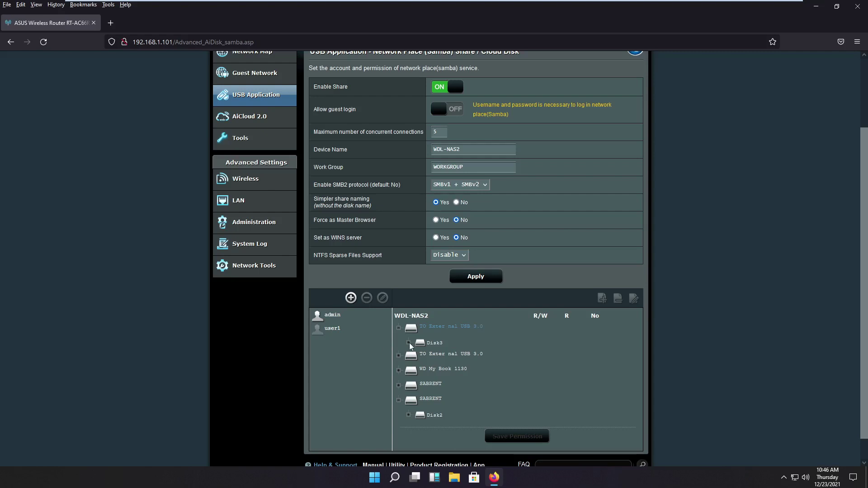
{"action": "left_click", "coordinate": [410, 343]}
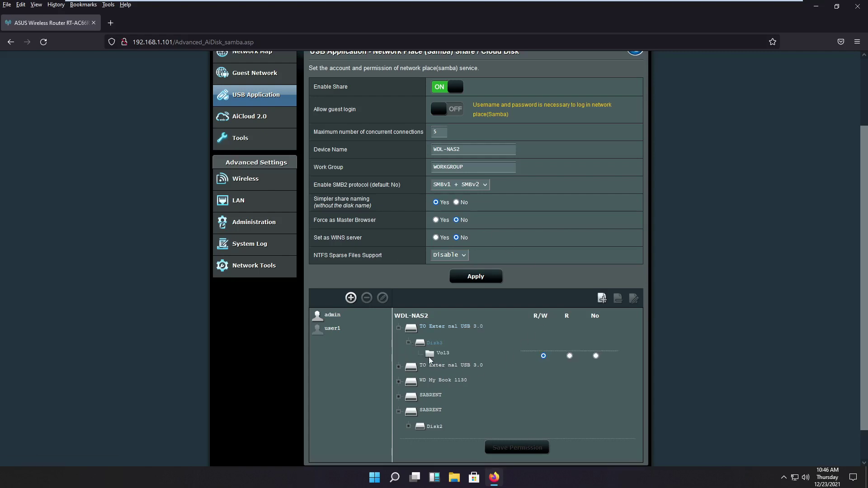
{"action": "left_click", "coordinate": [434, 357]}
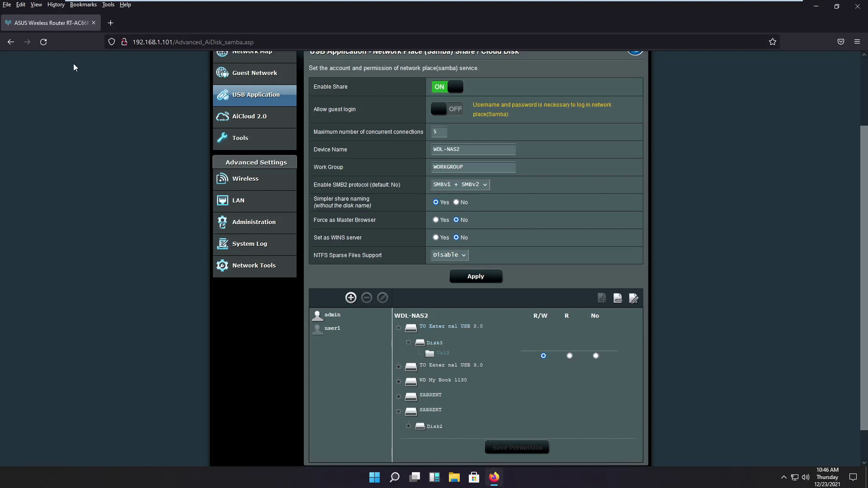
Inspect Vol2's access rights under Disk2, collapse Disk3, and return to File Explorer
{"action": "left_click", "coordinate": [408, 427]}
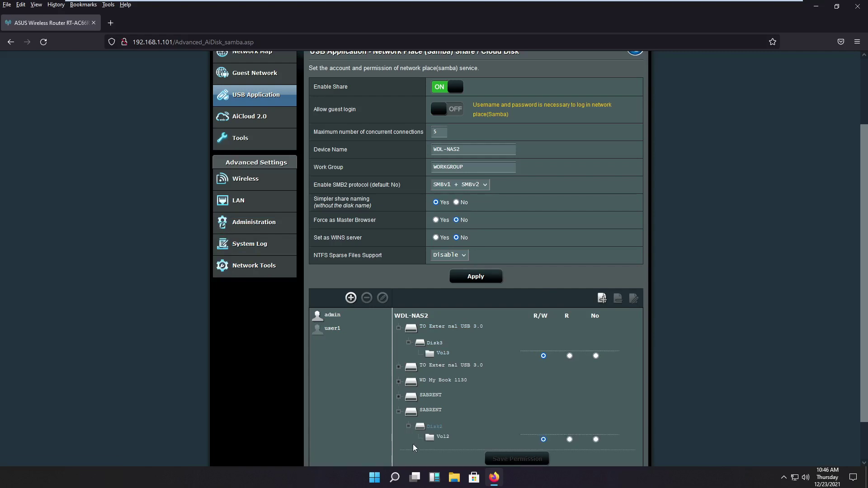
{"action": "left_click", "coordinate": [428, 439]}
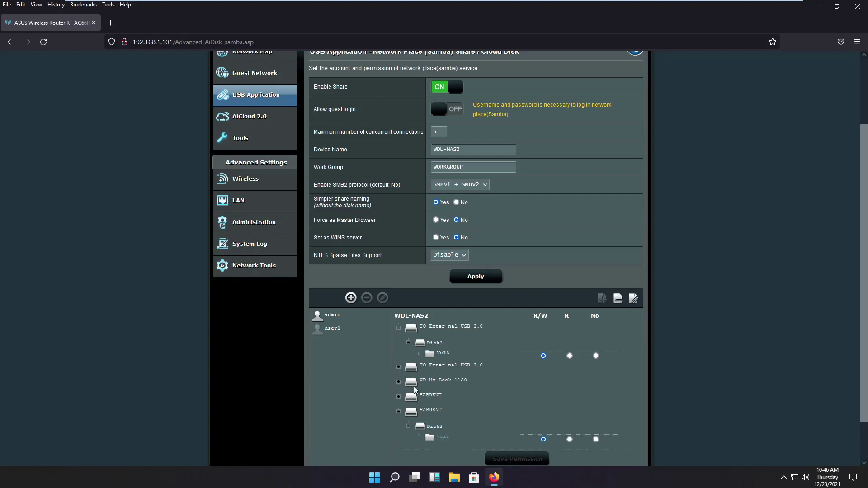
{"action": "left_click", "coordinate": [434, 354]}
{"action": "left_click", "coordinate": [409, 343]}
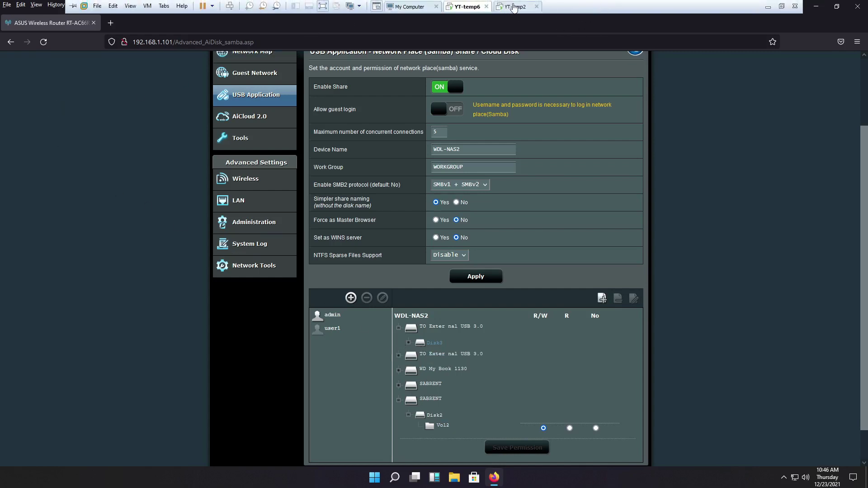
{"action": "left_click", "coordinate": [514, 8]}
Navigate up from test3 to the Vol3 share on 192.168.1.101, where test3 is the only folder listed
{"action": "left_click", "coordinate": [213, 223]}
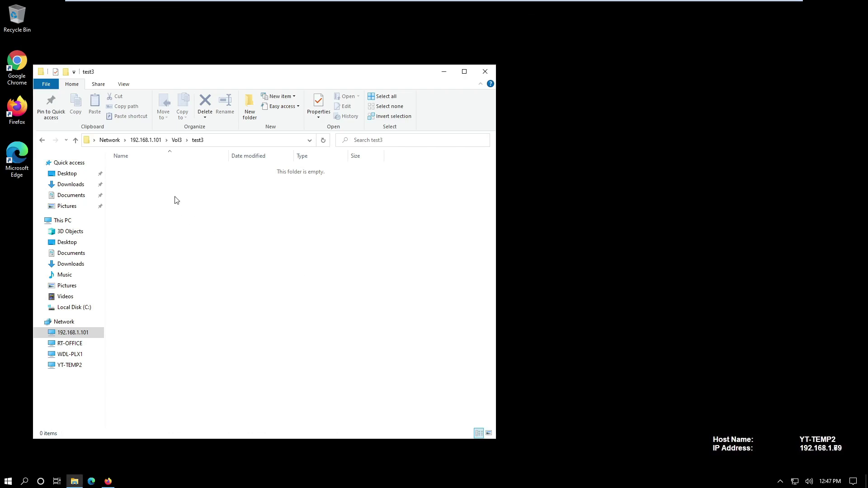
{"action": "left_click", "coordinate": [176, 141]}
{"action": "left_click", "coordinate": [139, 211]}
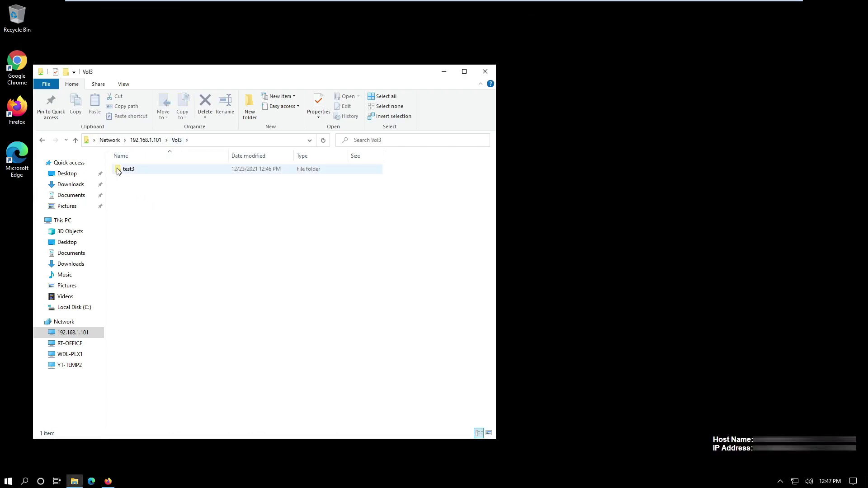
{"action": "right_click", "coordinate": [161, 214]}
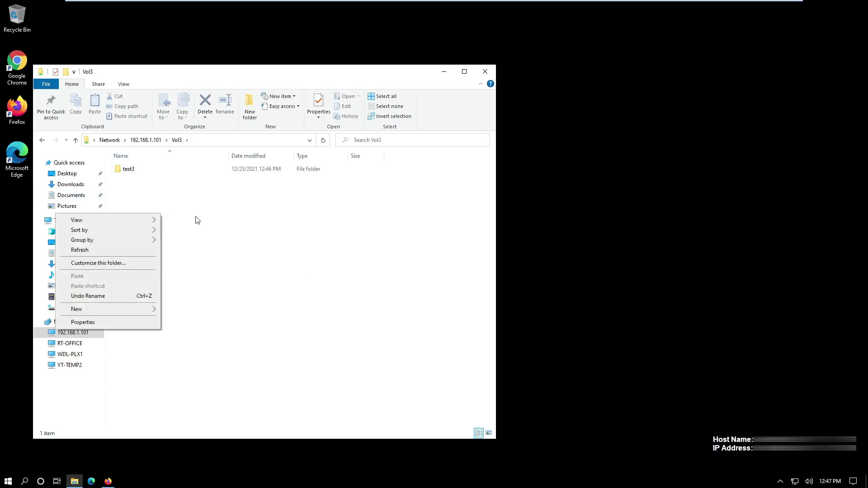
{"action": "left_click", "coordinate": [245, 232]}
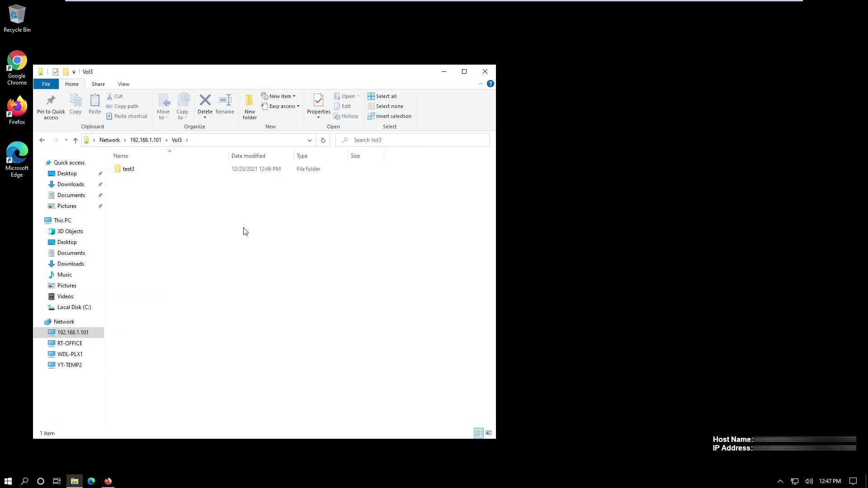